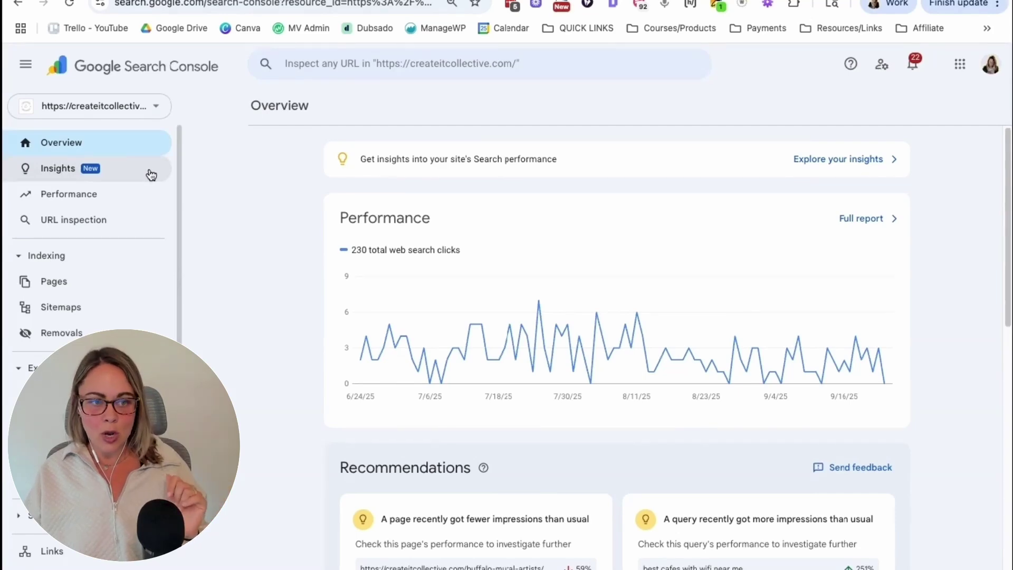
# Check the Performance report, then return to 28-day Insights, led by the Buffalo cafes post (14 clicks).
pyautogui.click(150, 171)
pyautogui.scroll(-10, 633, 168)
pyautogui.scroll(10, 650, 248)
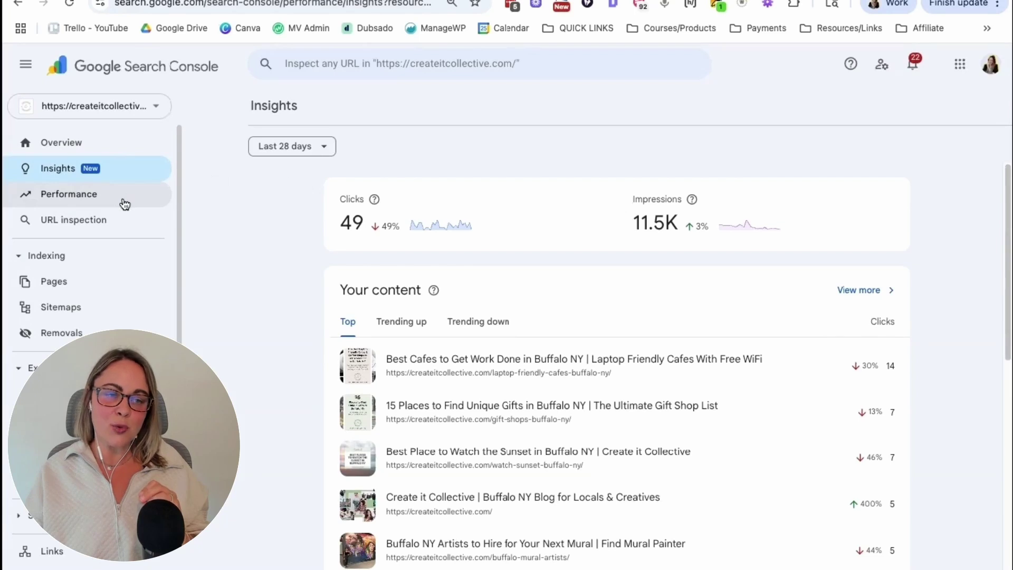
pyautogui.click(125, 204)
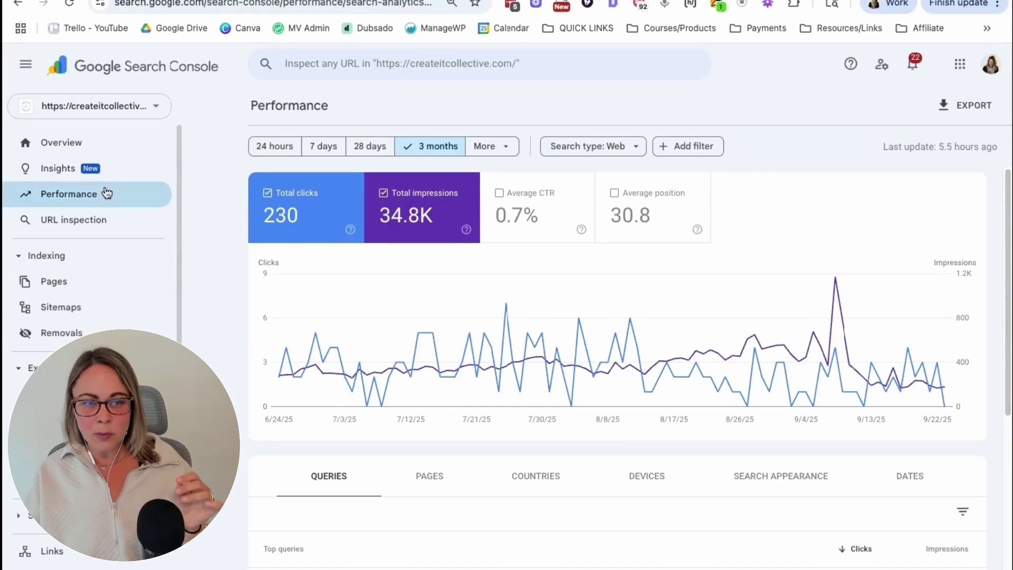
pyautogui.click(104, 167)
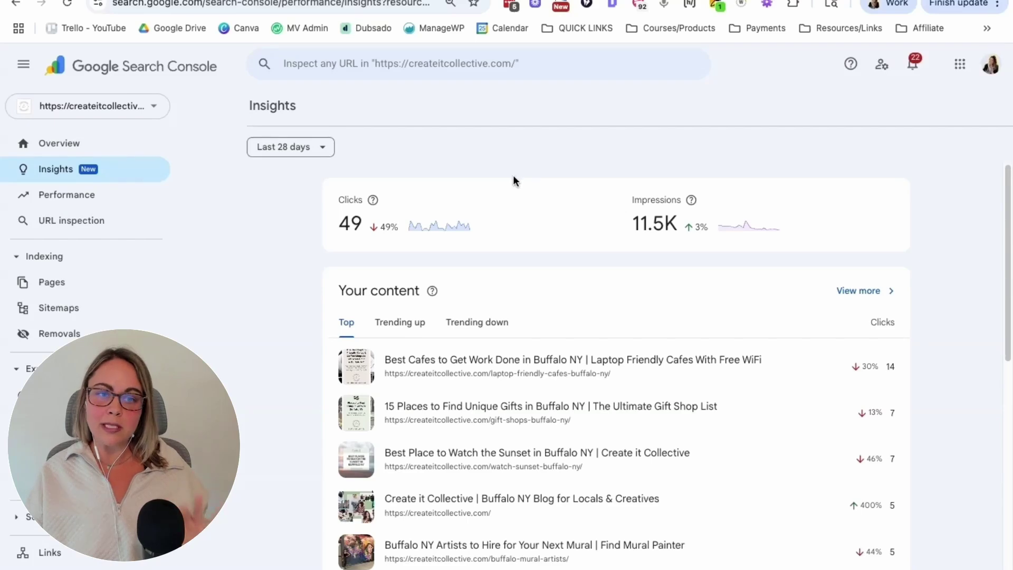
# Widen the Insights date range to the last 3 months.
pyautogui.click(320, 152)
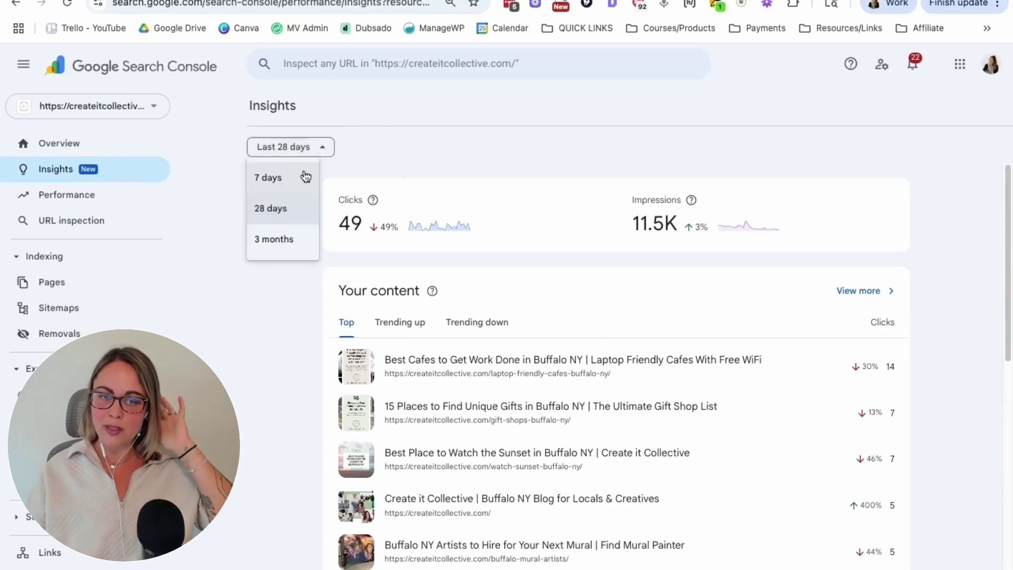
pyautogui.click(293, 242)
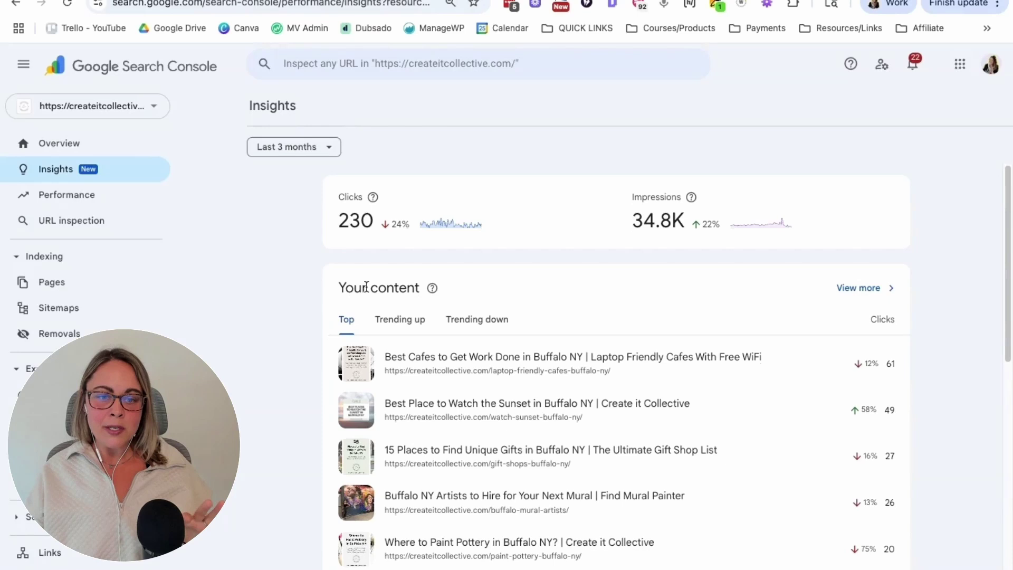
pyautogui.scroll(-1, 367, 280)
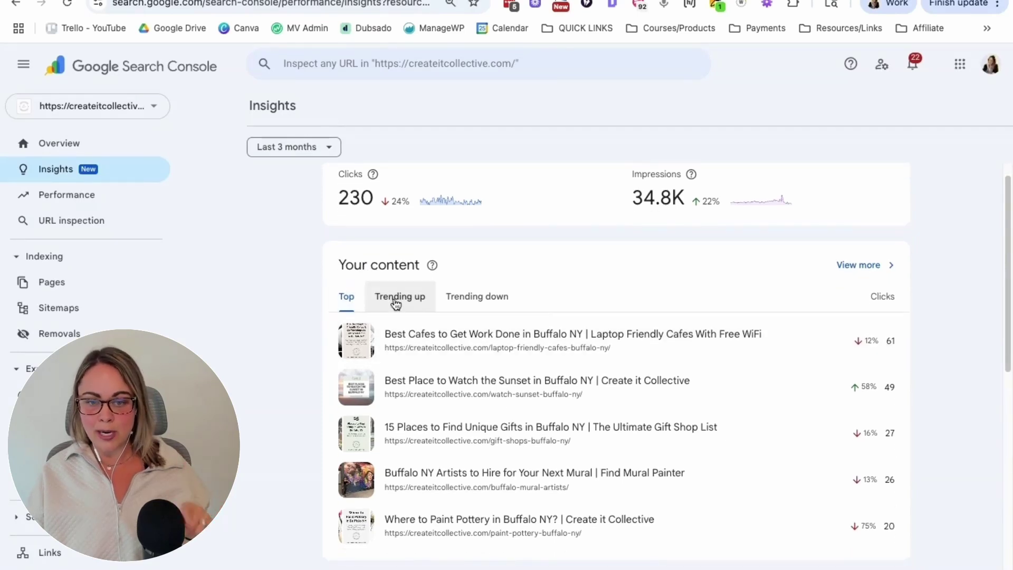
# Compare content trending up and down, ending on the pages with declining clicks.
pyautogui.click(487, 306)
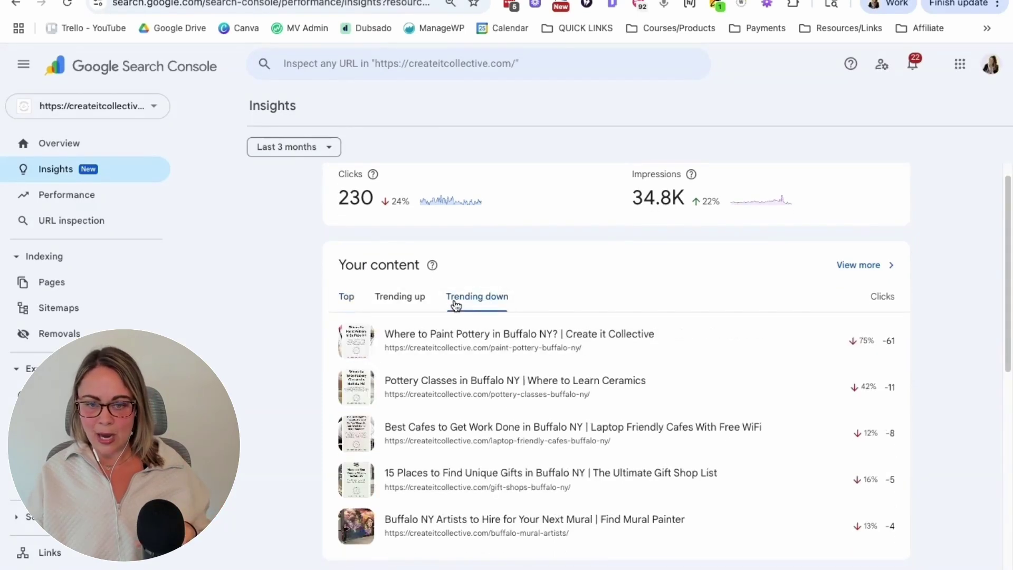
pyautogui.click(407, 301)
pyautogui.click(493, 308)
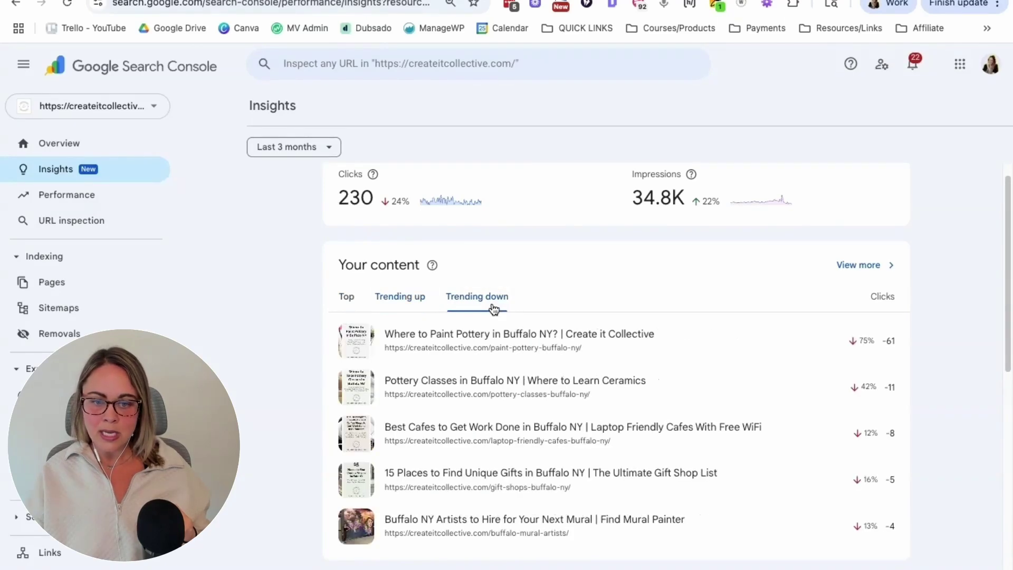
pyautogui.scroll(-5, 597, 319)
pyautogui.scroll(-1, 589, 314)
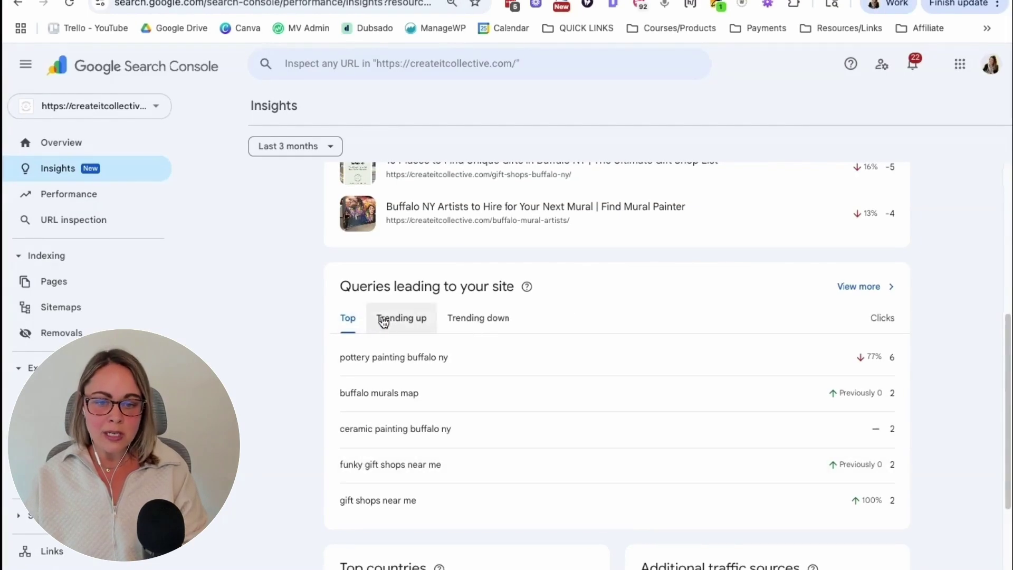
# Check queries trending up and down, then return to the top search queries.
pyautogui.click(402, 324)
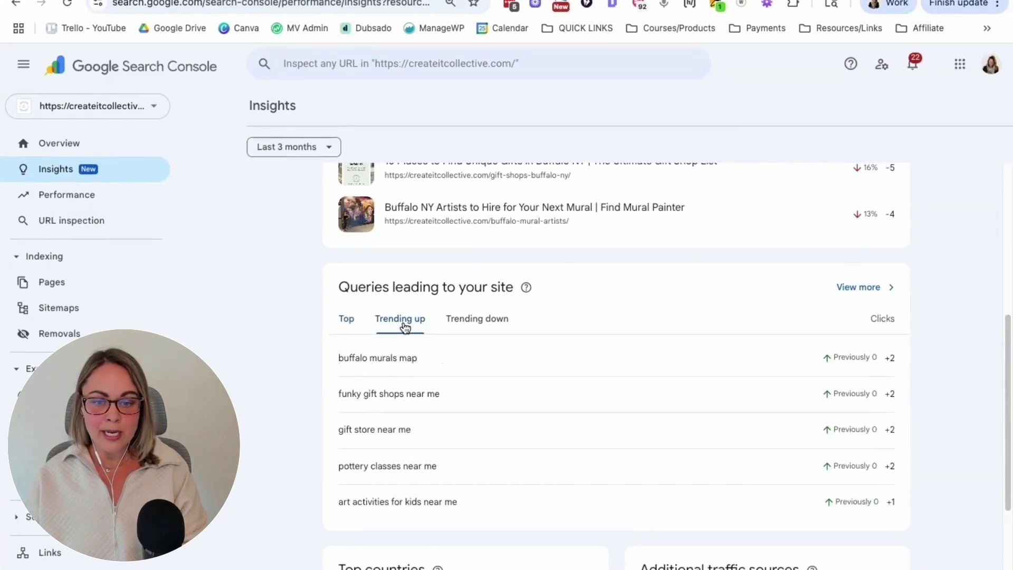
pyautogui.click(498, 326)
pyautogui.scroll(2, 601, 362)
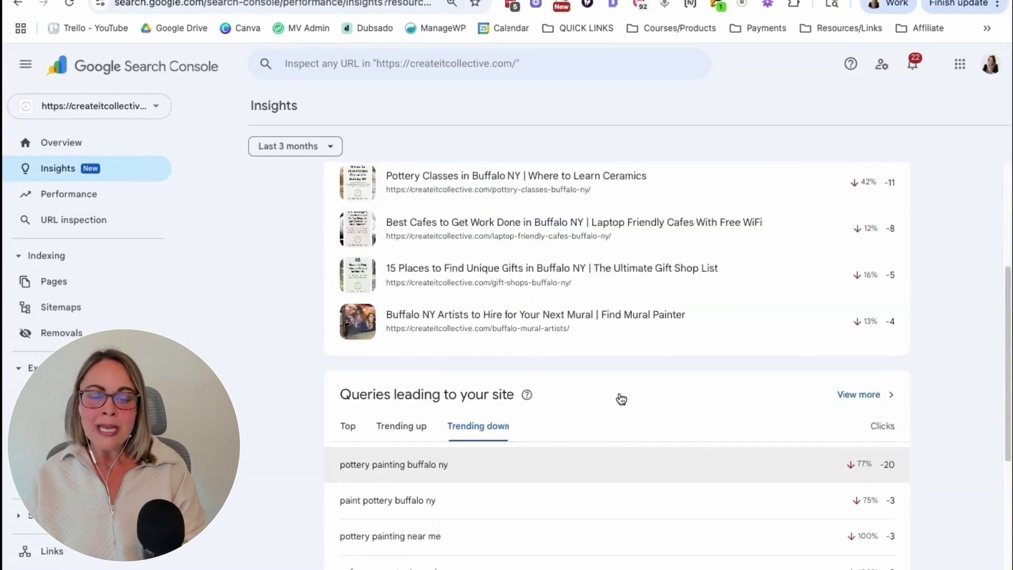
pyautogui.click(345, 441)
pyautogui.scroll(2, 581, 430)
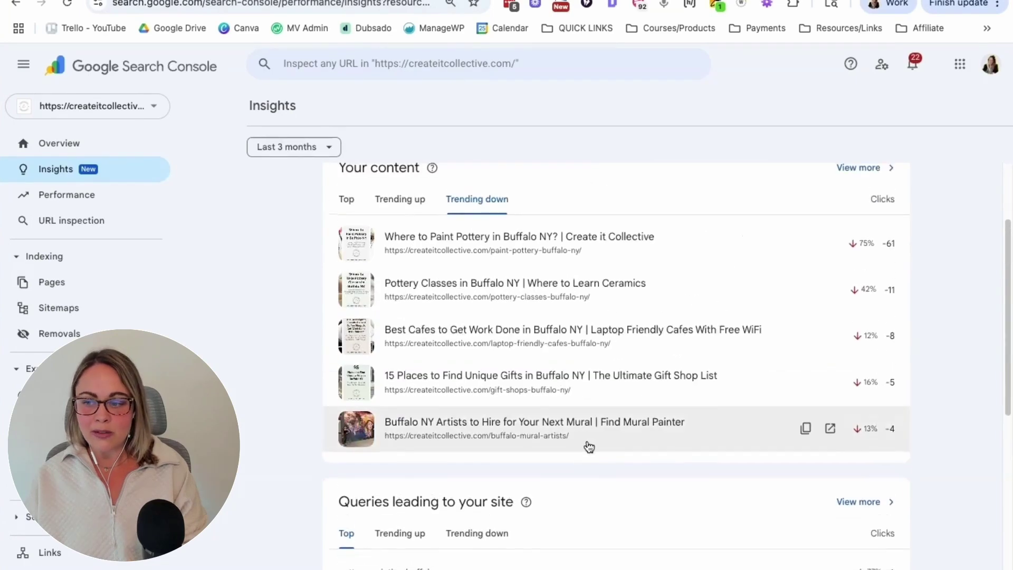
pyautogui.scroll(2, 586, 445)
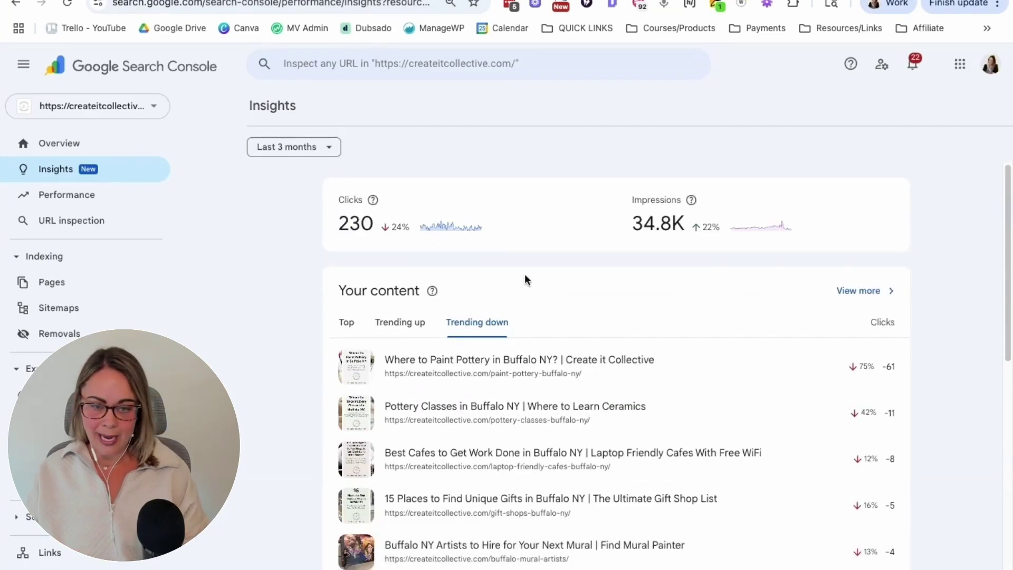
# Toggle Your content between Trending up and Trending down, ending on pages gaining clicks.
pyautogui.click(412, 319)
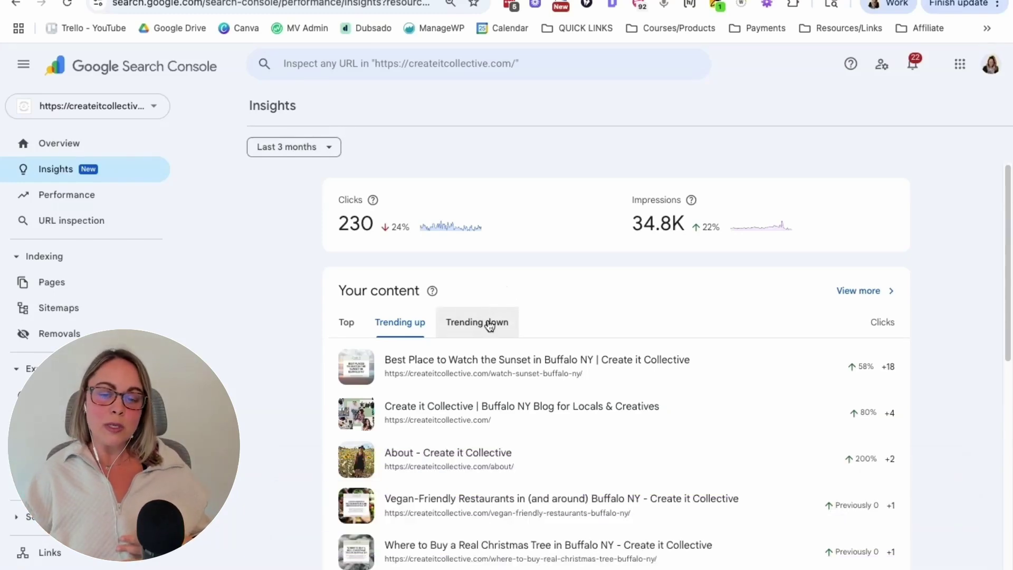
pyautogui.click(490, 325)
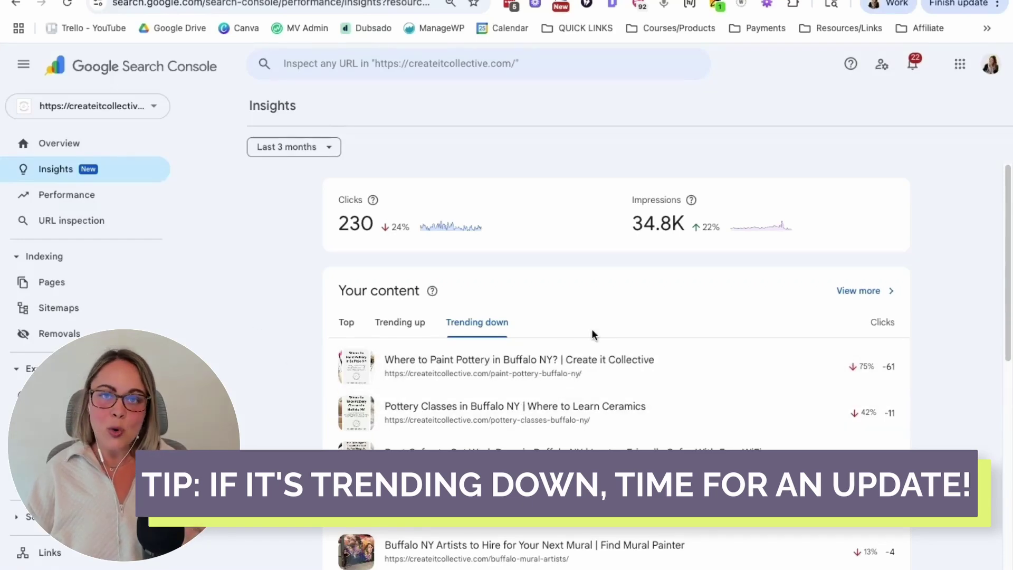
pyautogui.click(400, 321)
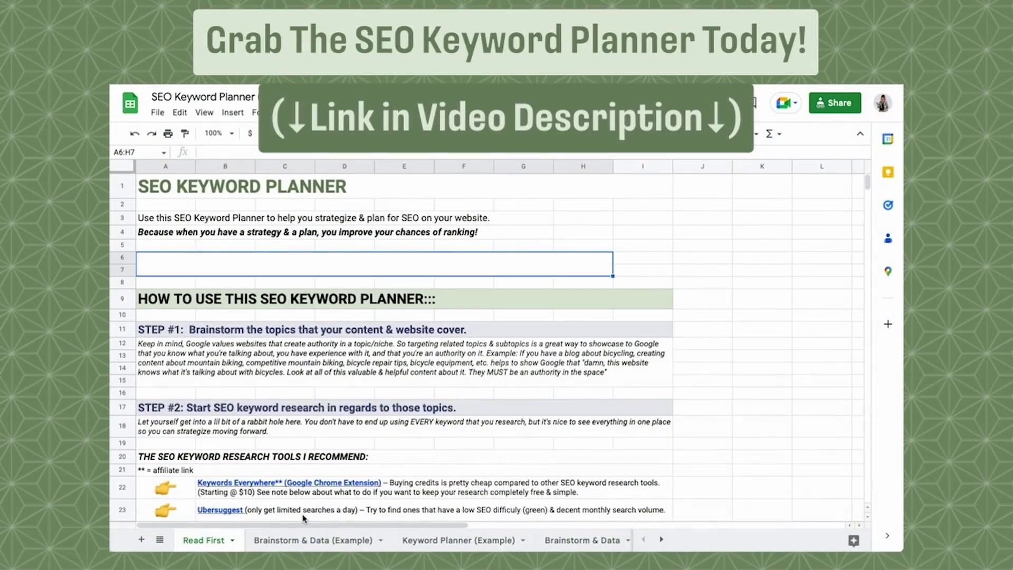
# Browse the example and blank Brainstorm & Data and Keyword Planner sheets, then scroll Read First.
pyautogui.click(299, 544)
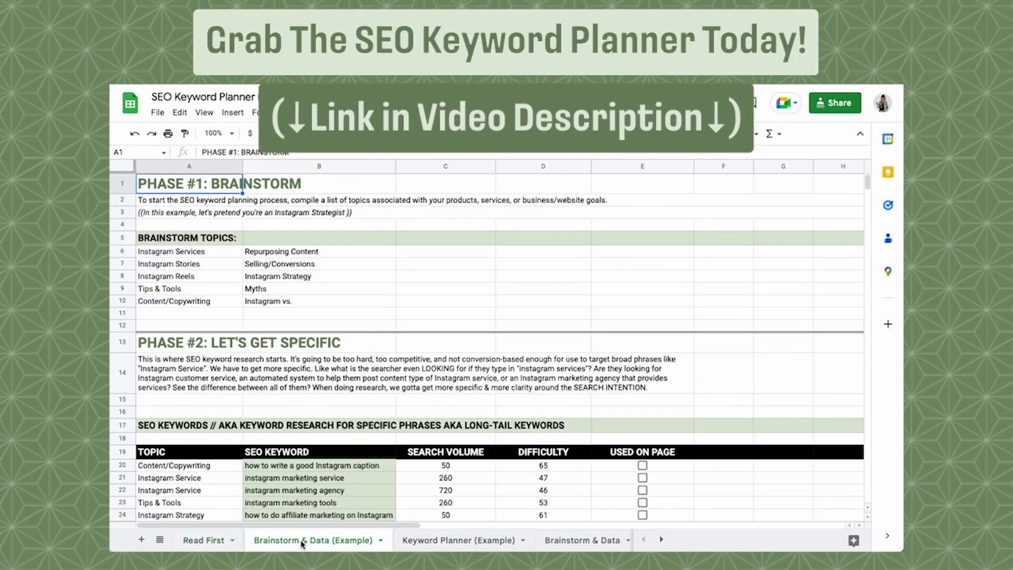
pyautogui.click(441, 542)
pyautogui.click(581, 541)
pyautogui.click(628, 541)
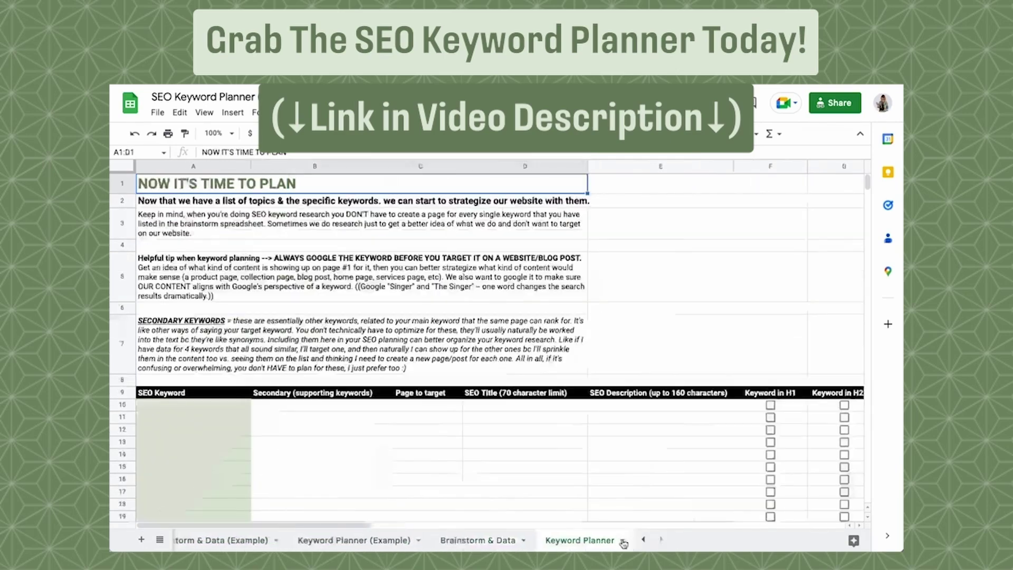
pyautogui.click(642, 540)
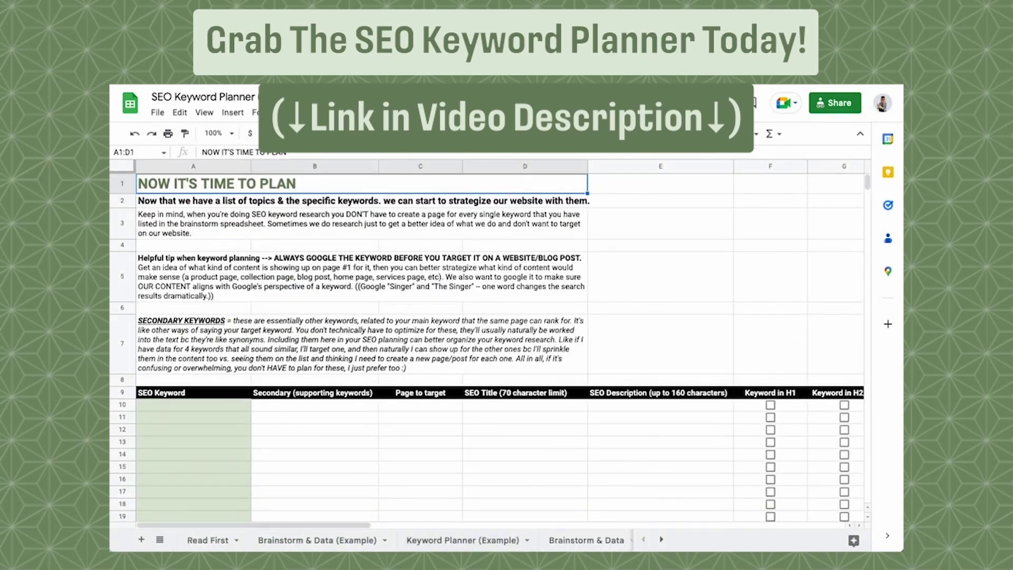
pyautogui.click(217, 545)
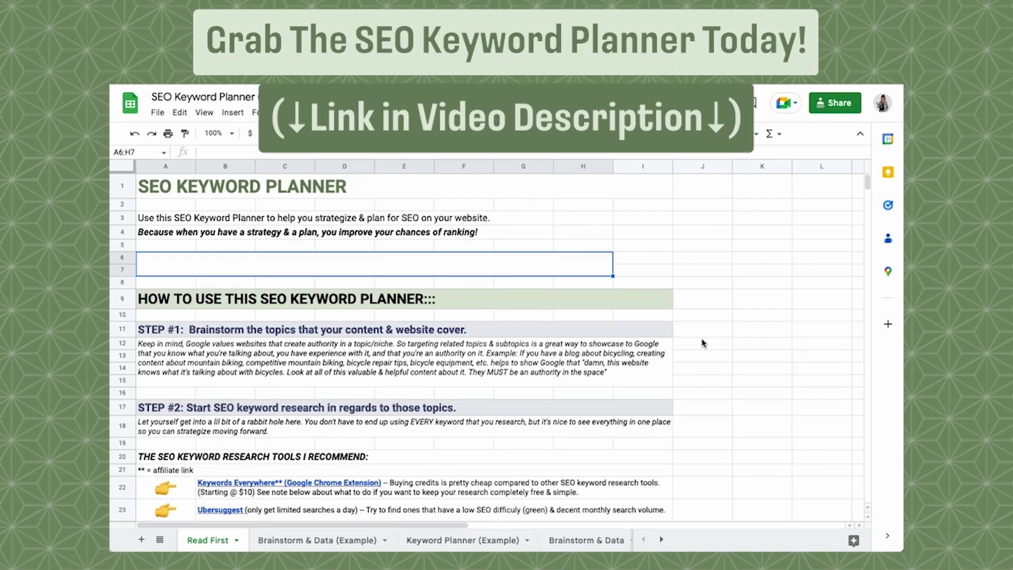
pyautogui.scroll(-15, 767, 352)
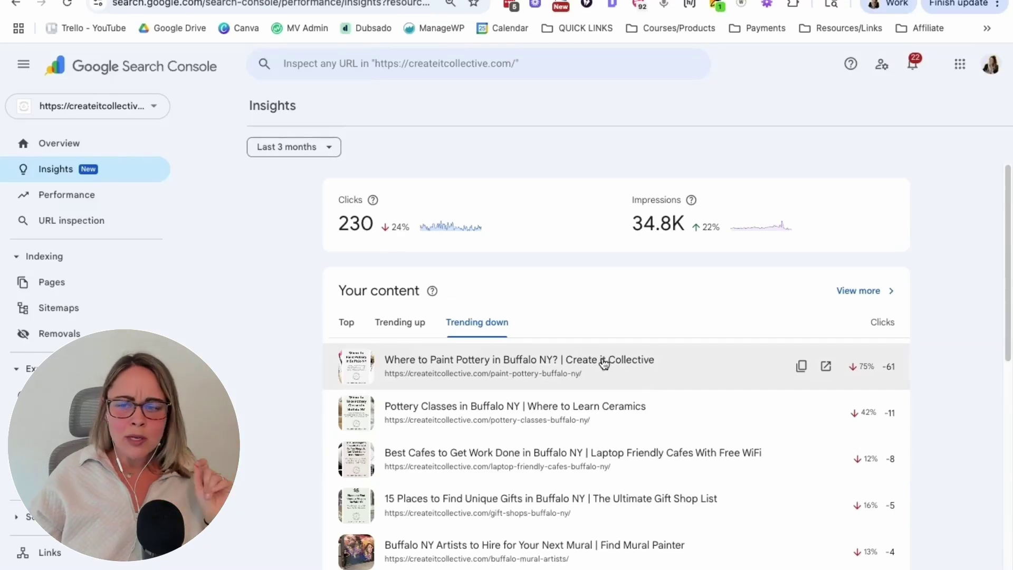
# Skim the Where to Paint Pottery article, then open its Performance report versus the previous period.
pyautogui.click(827, 368)
pyautogui.scroll(-3, 575, 275)
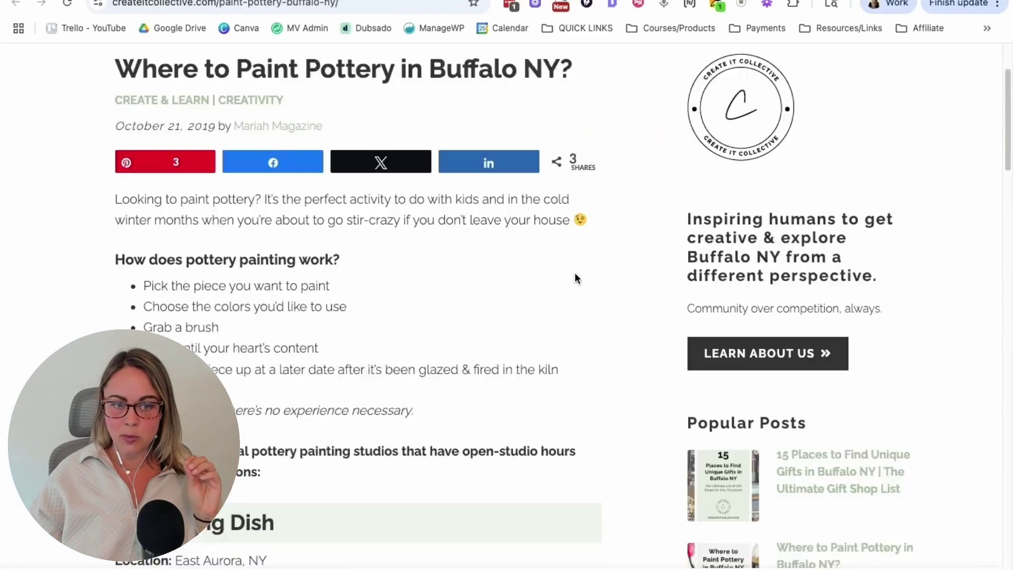
pyautogui.scroll(-10, 575, 278)
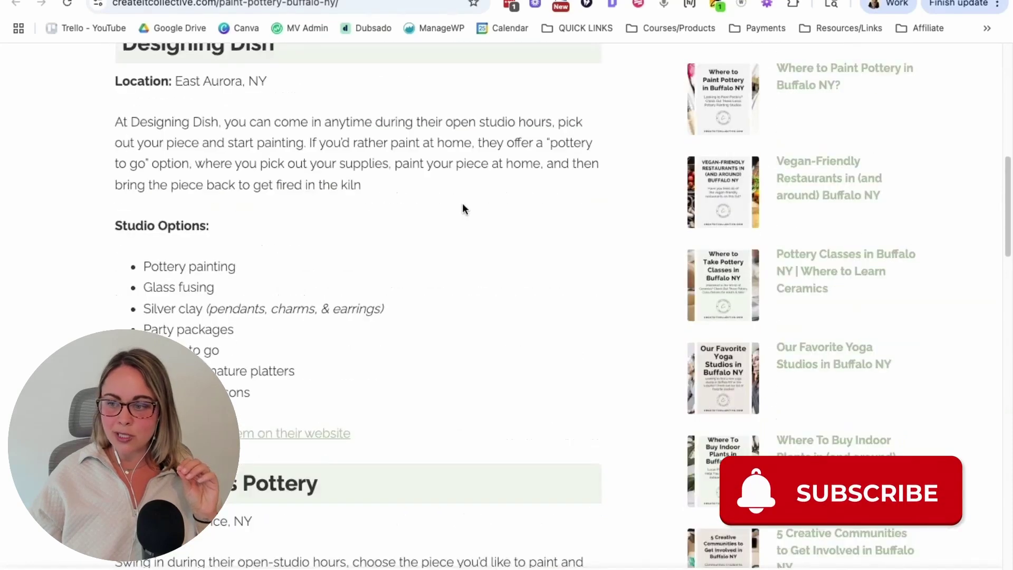
pyautogui.scroll(-8, 462, 202)
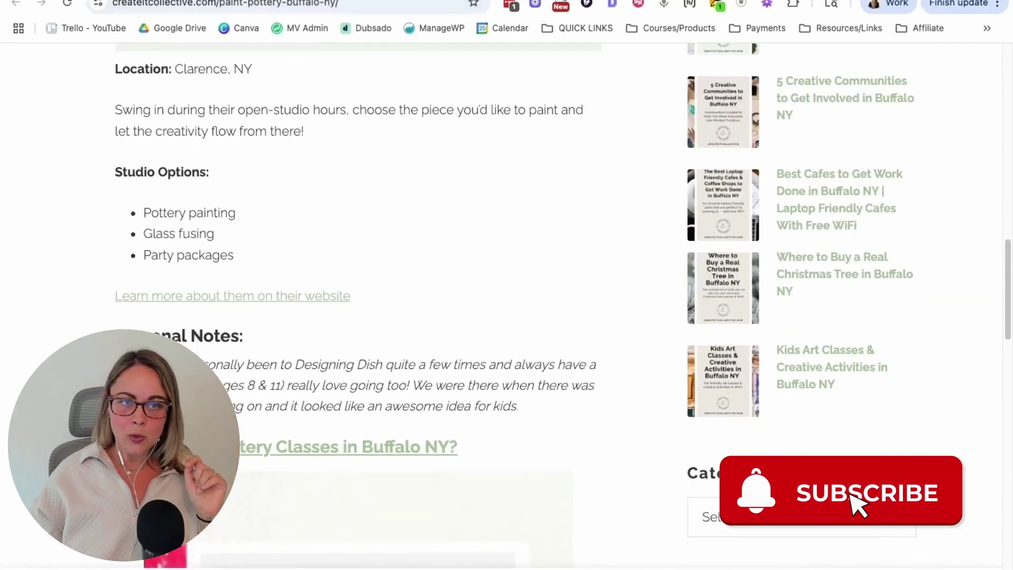
pyautogui.hotkey('ctrl', 'w')
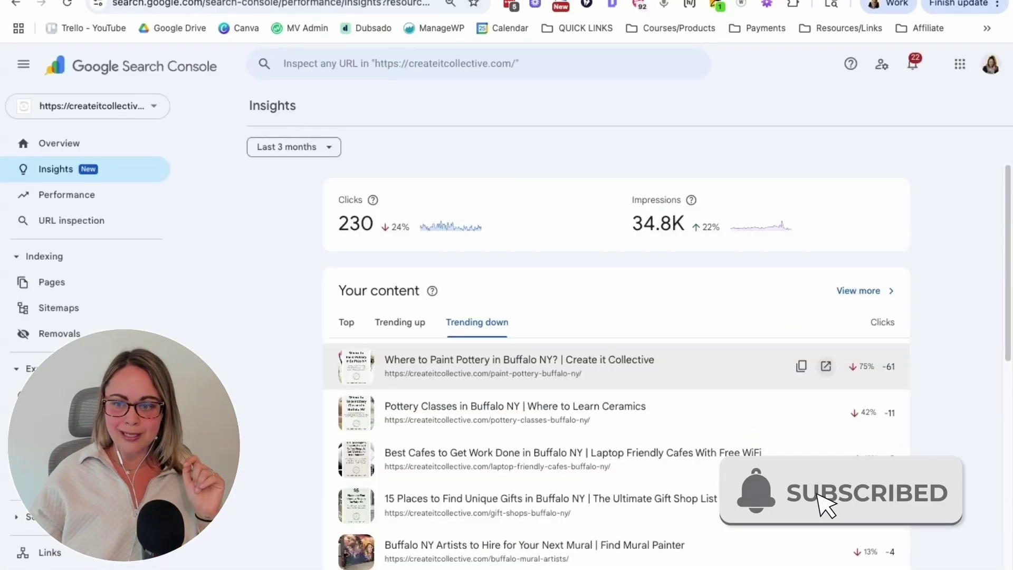
pyautogui.click(601, 363)
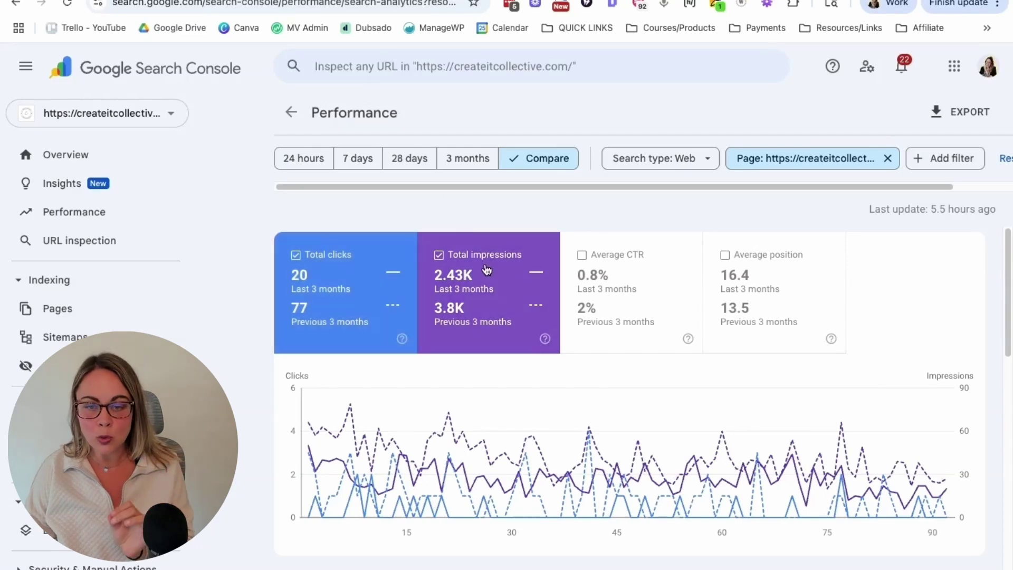
pyautogui.click(644, 290)
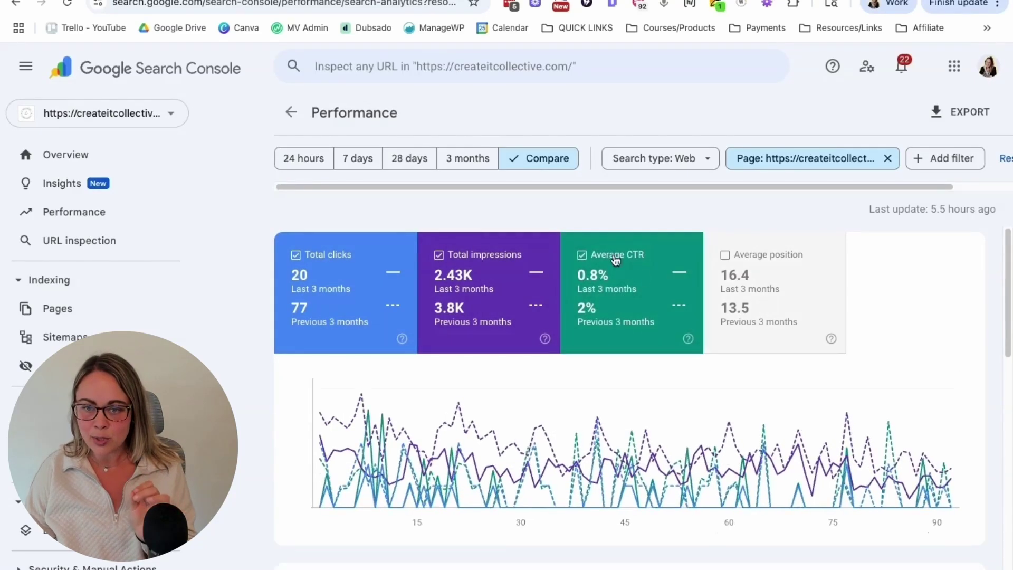
pyautogui.click(775, 288)
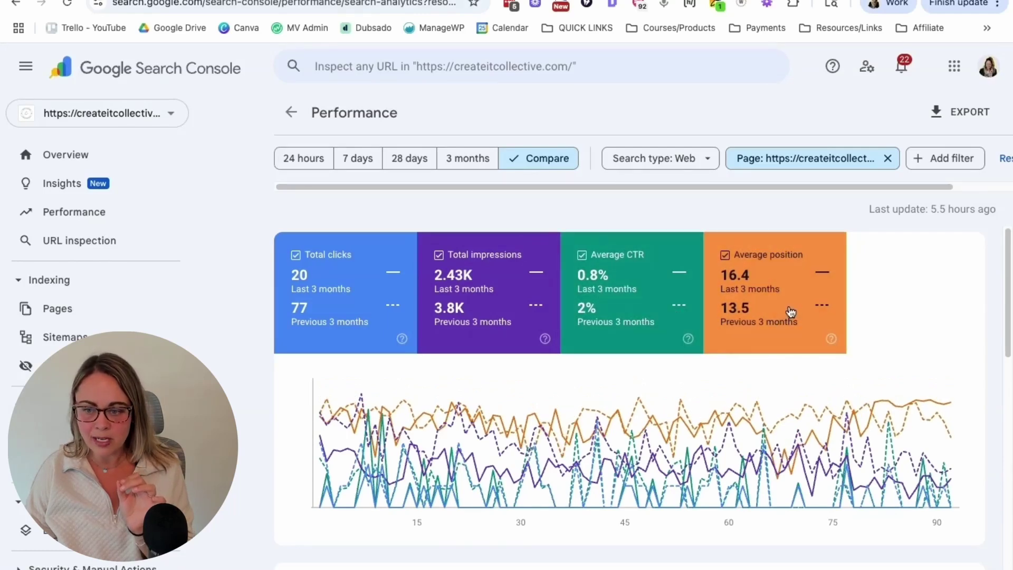
pyautogui.click(790, 312)
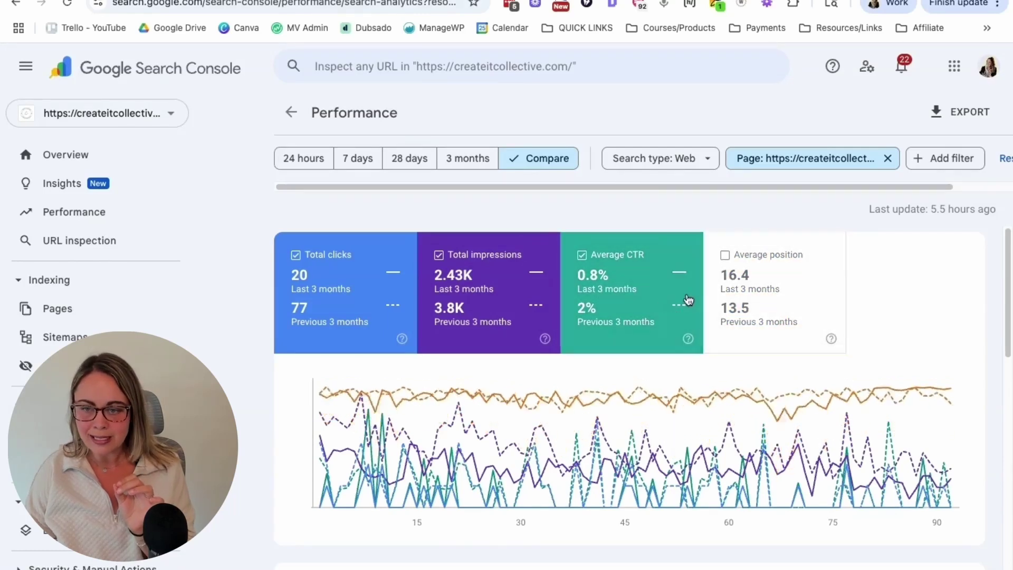
pyautogui.click(657, 303)
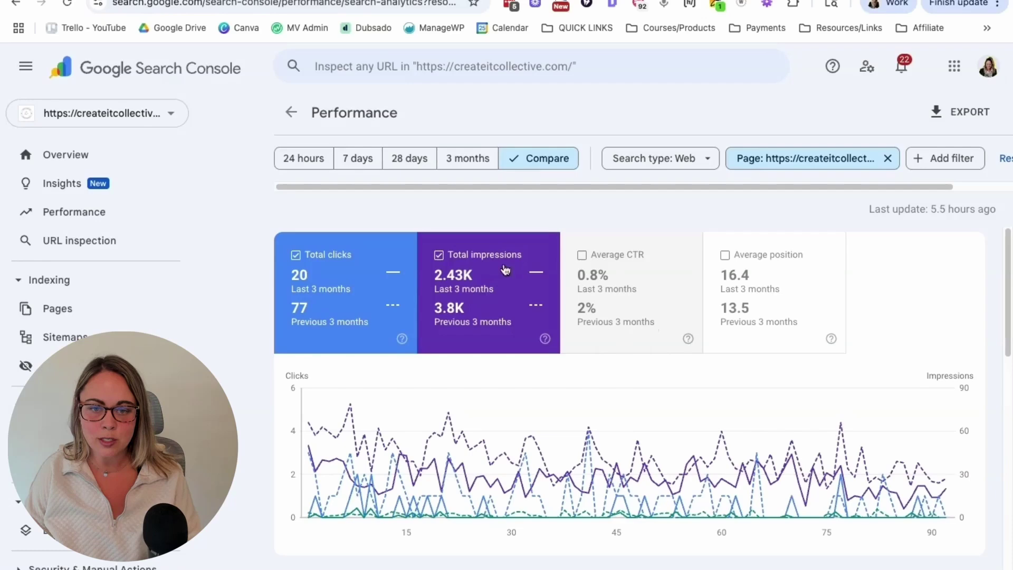
pyautogui.scroll(-1, 458, 327)
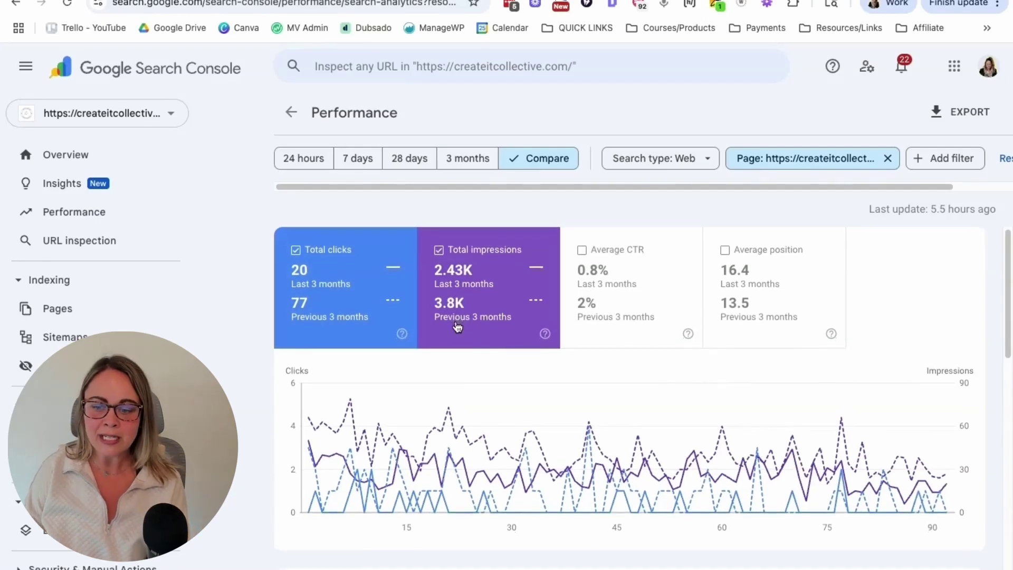
pyautogui.scroll(-2, 457, 326)
pyautogui.scroll(-4, 454, 320)
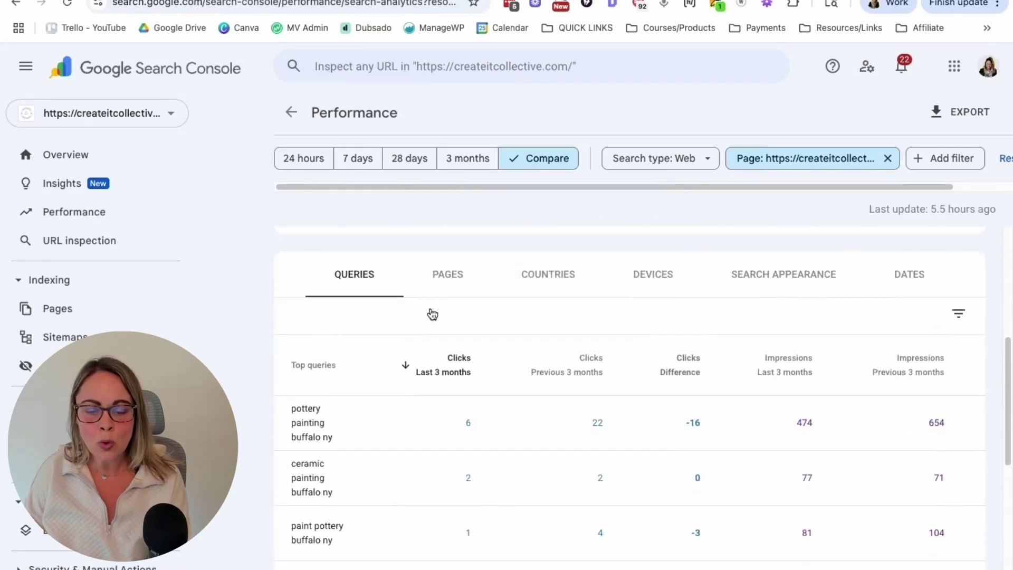
pyautogui.scroll(-1, 433, 311)
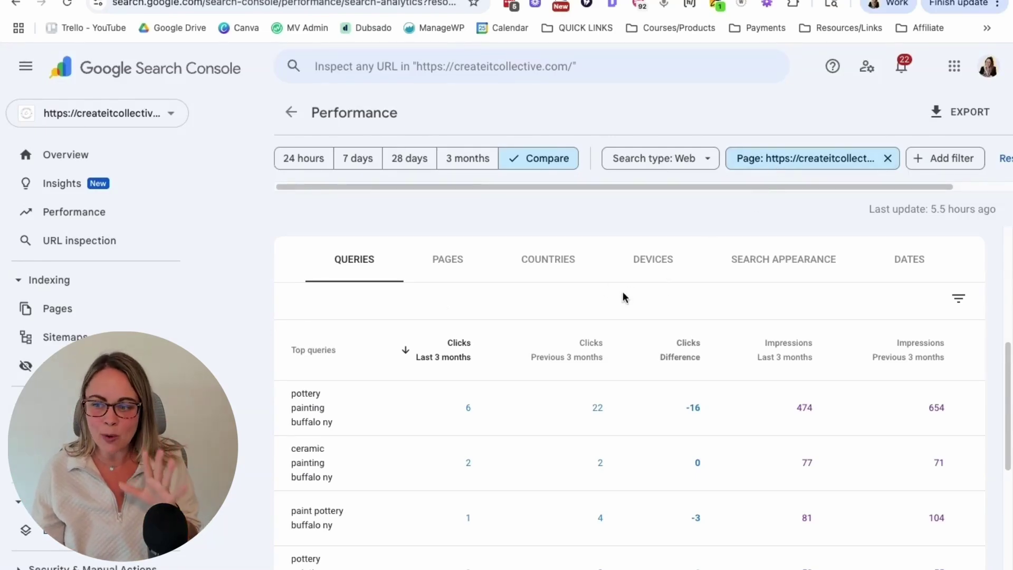
pyautogui.scroll(-1, 622, 297)
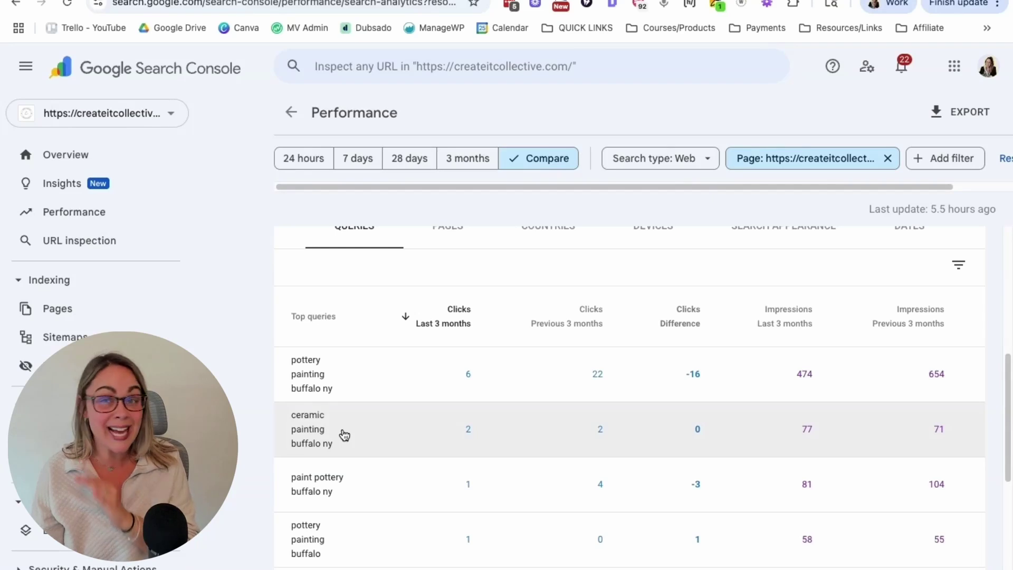
pyautogui.scroll(-1, 445, 456)
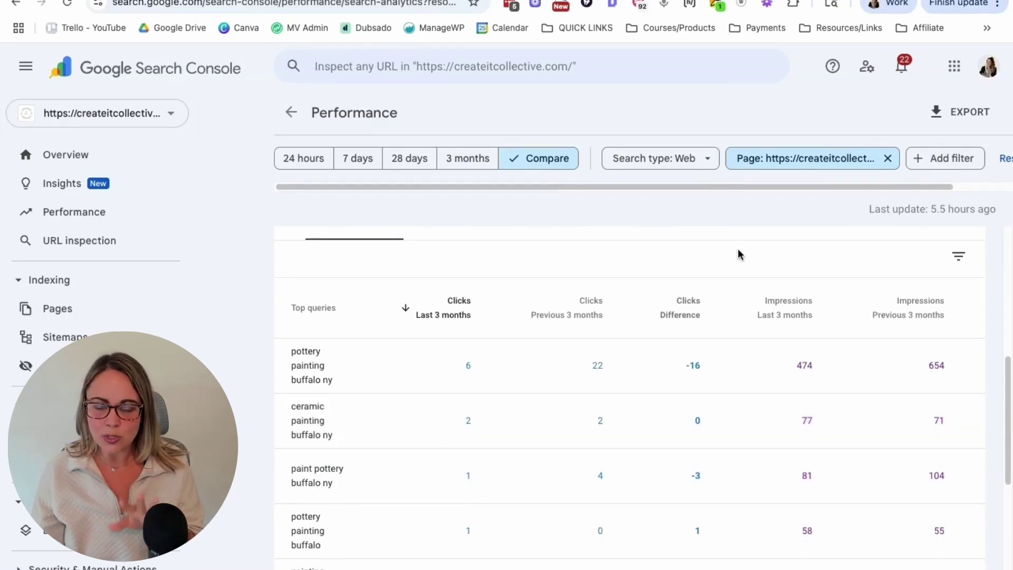
# Add Average position to the chart and zoom out to reveal the Impressions Difference column.
pyautogui.scroll(5, 714, 332)
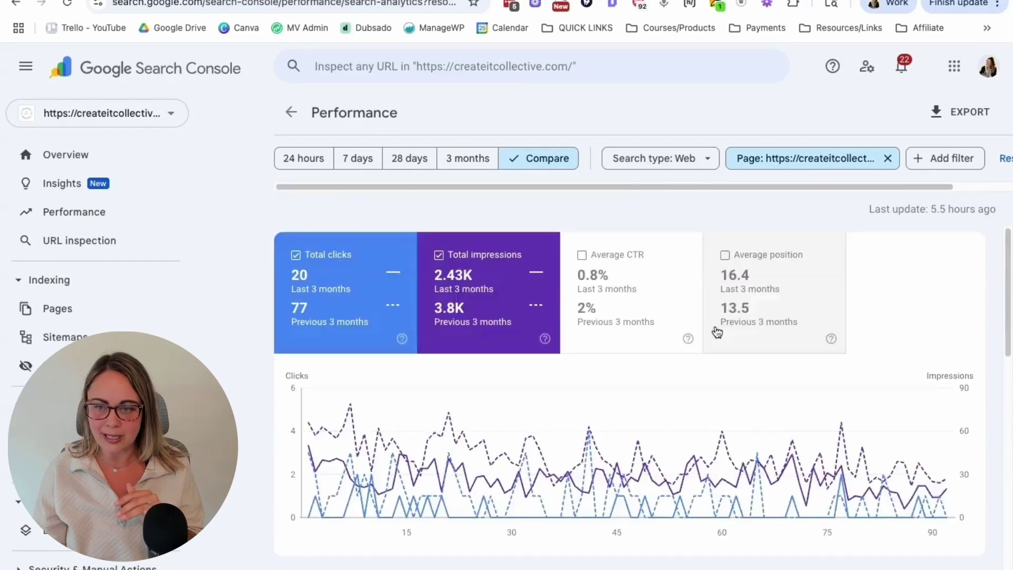
pyautogui.click(776, 299)
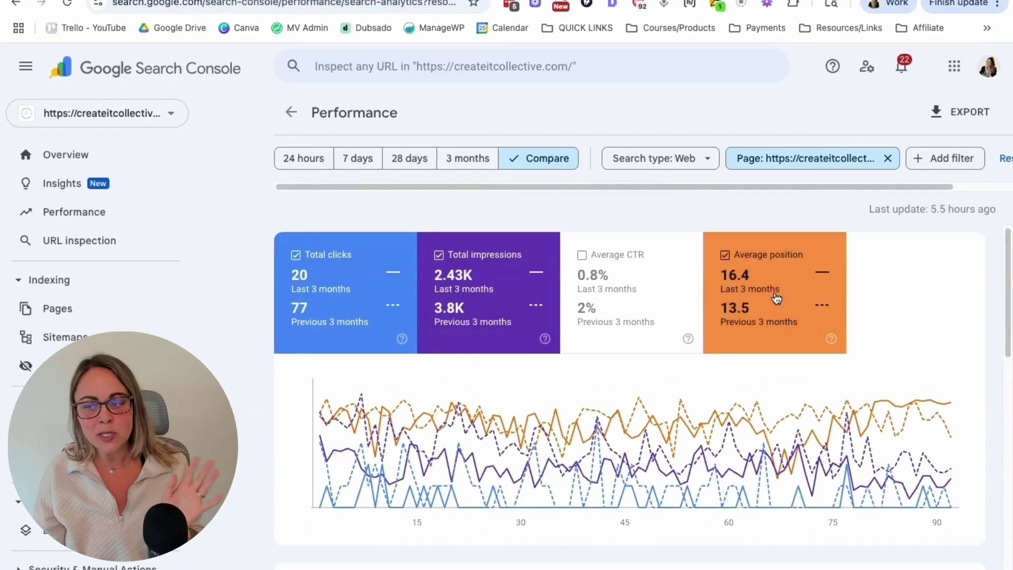
pyautogui.scroll(-6, 647, 372)
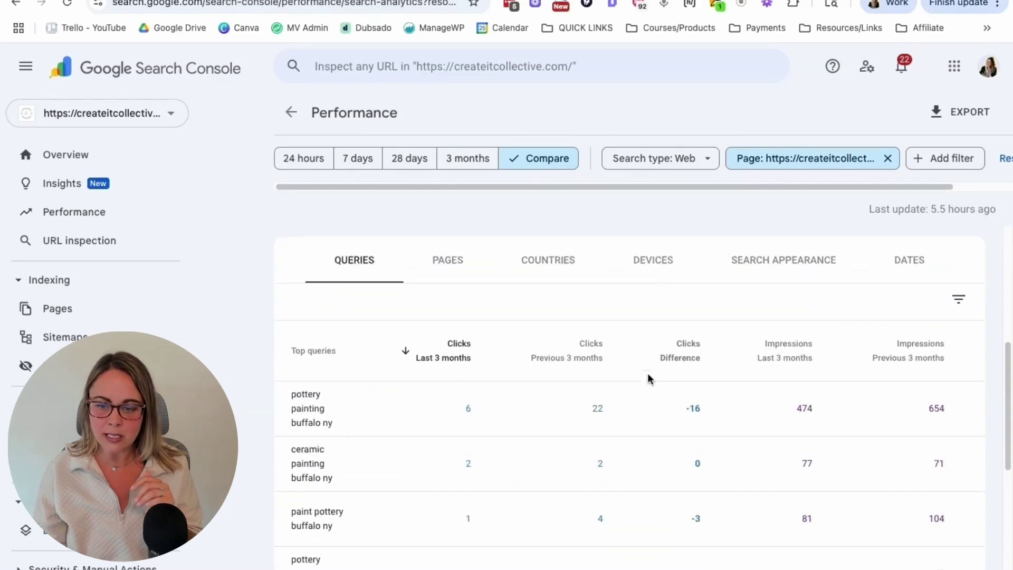
pyautogui.hotkey('ctrl', '-')
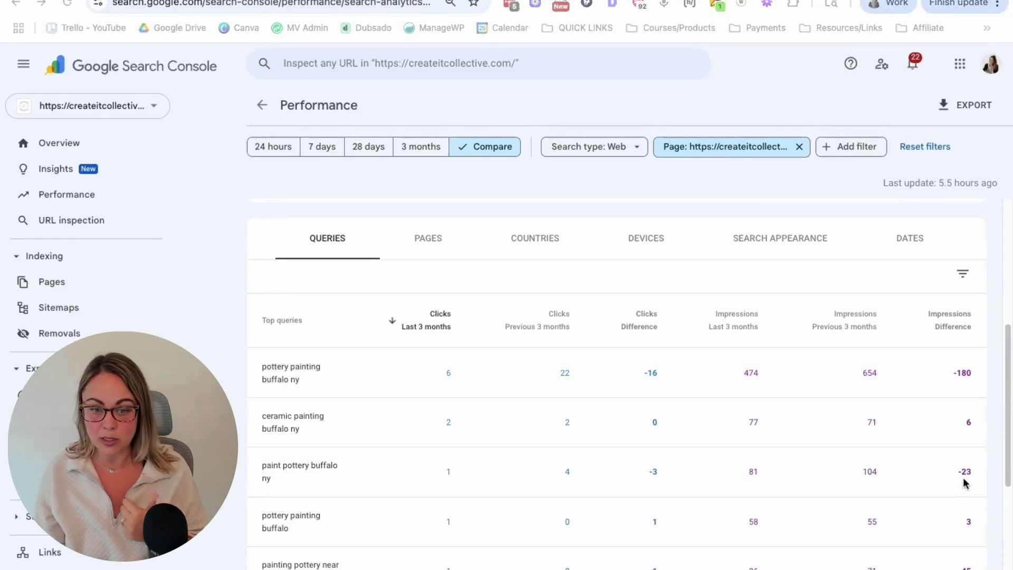
pyautogui.scroll(-1, 965, 483)
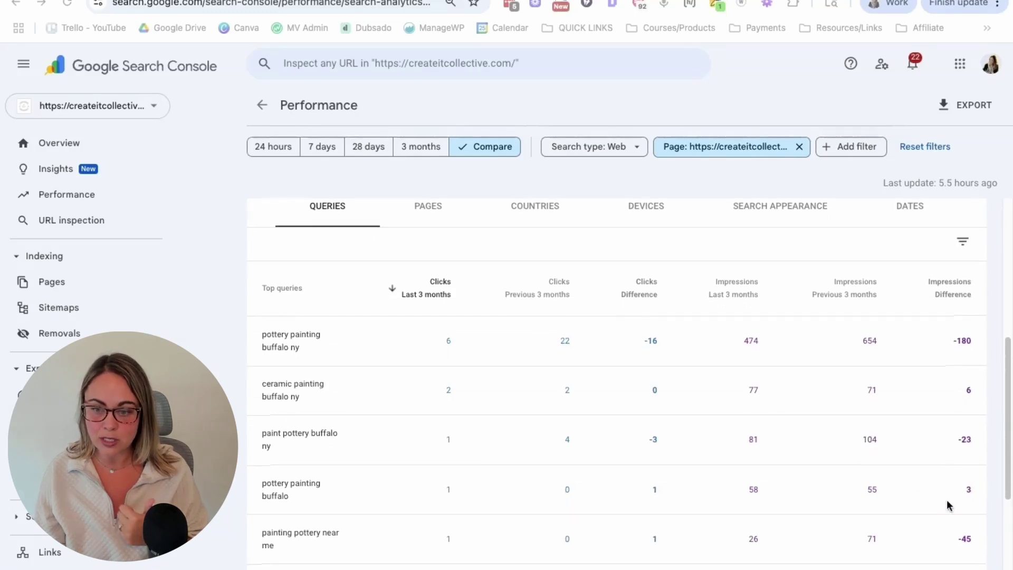
pyautogui.scroll(-1, 941, 443)
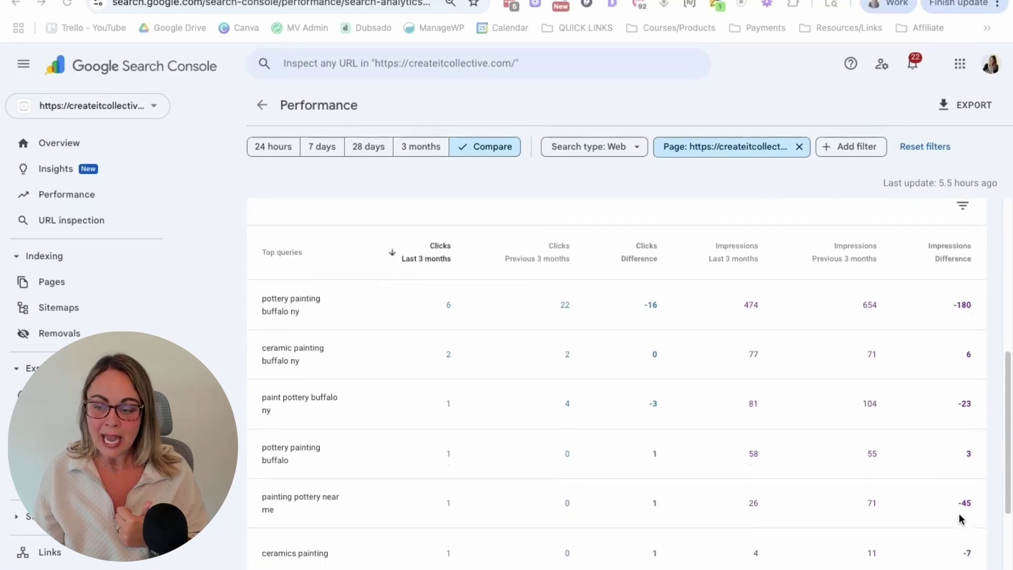
pyautogui.scroll(-2, 958, 513)
pyautogui.scroll(4, 959, 512)
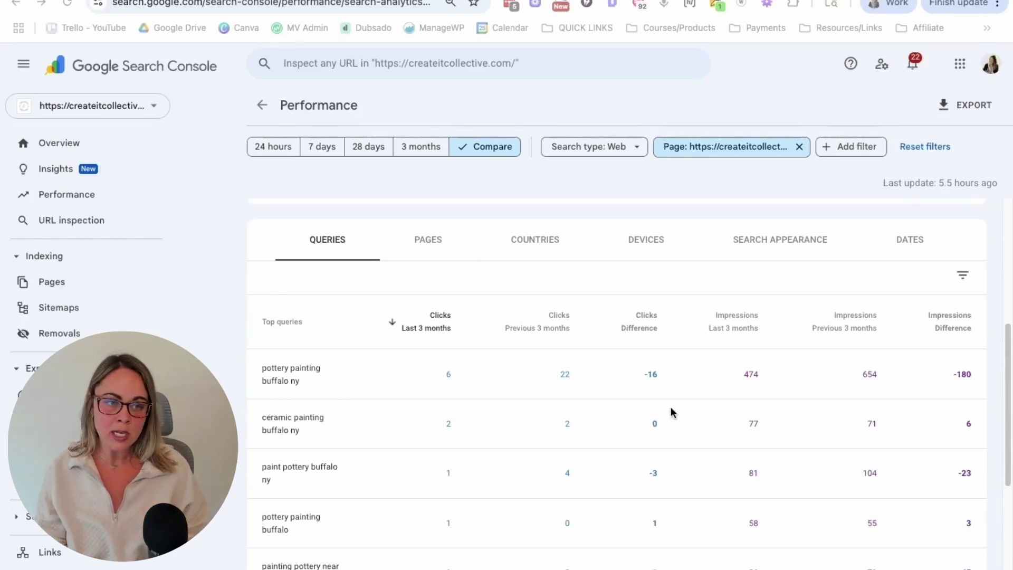
# Return to the 28-day Insights overview and scroll through its top queries and countries cards.
pyautogui.click(144, 173)
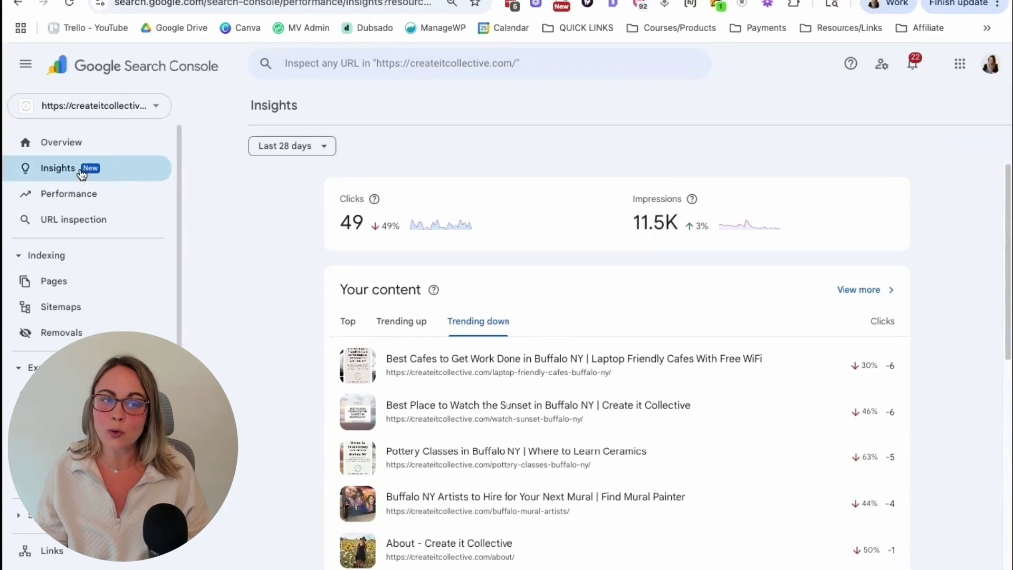
pyautogui.scroll(-6, 951, 382)
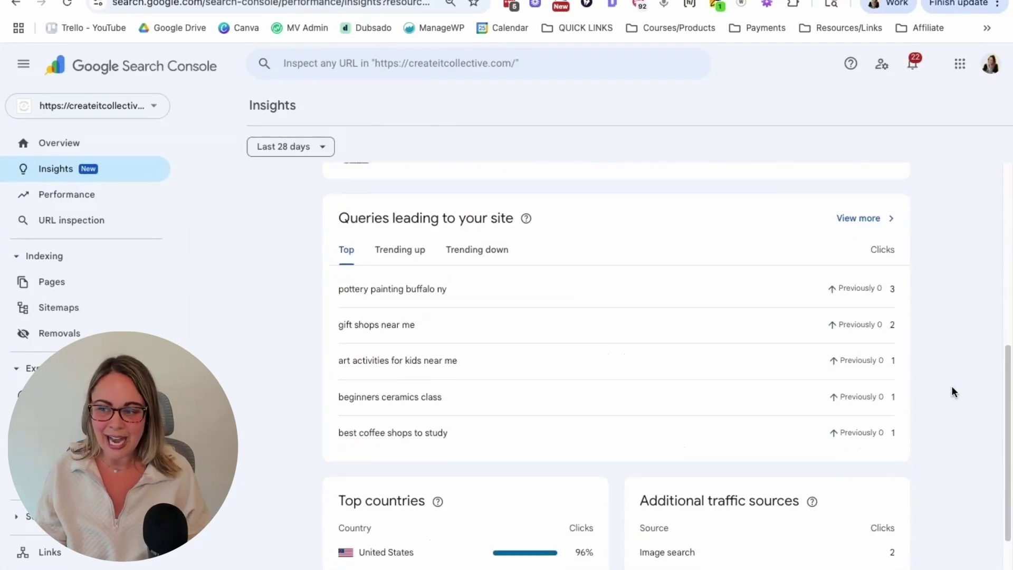
pyautogui.scroll(-3, 953, 391)
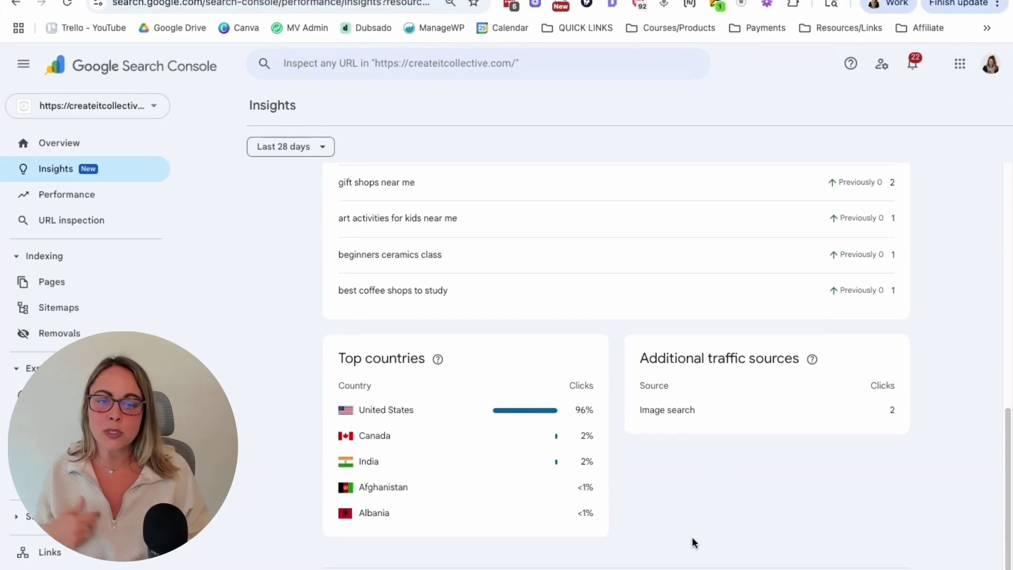
pyautogui.scroll(1, 669, 536)
pyautogui.scroll(15, 669, 536)
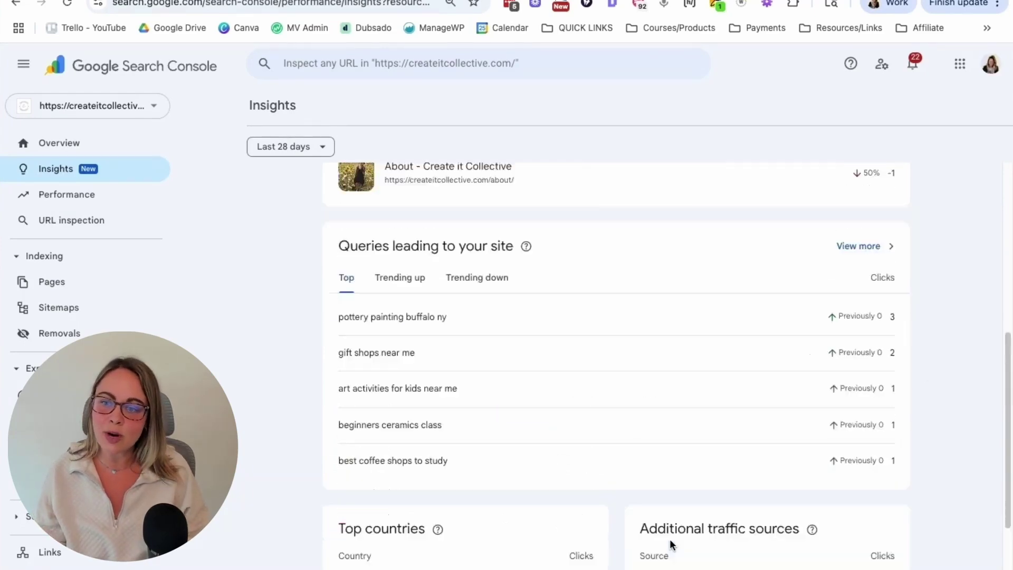